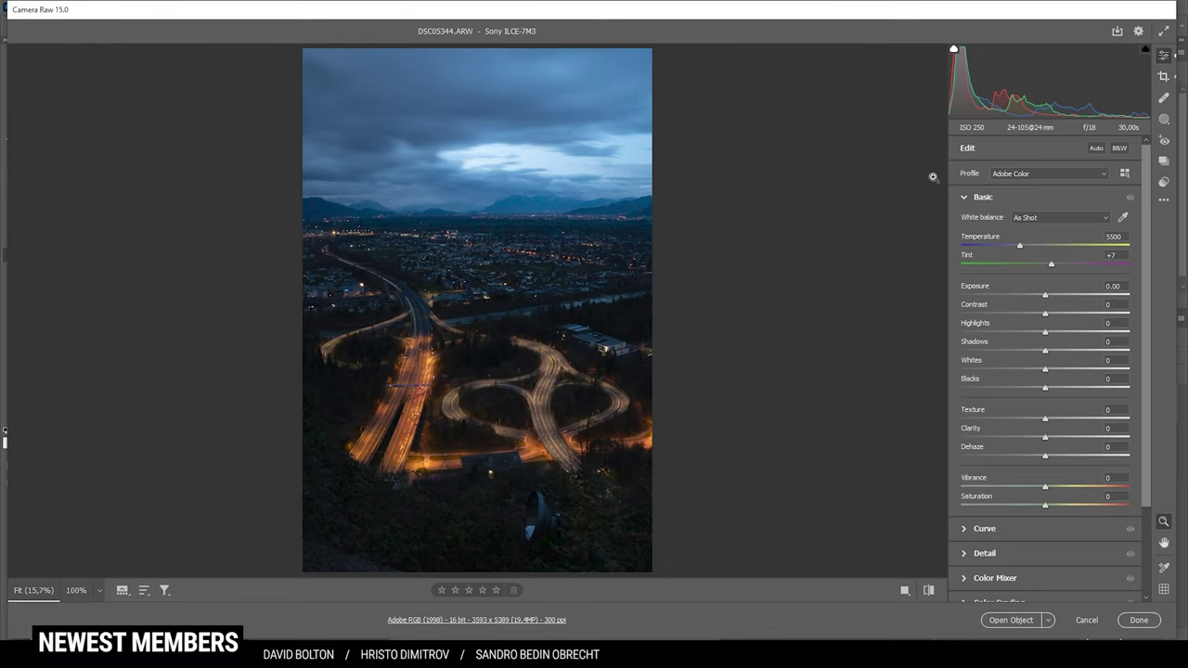
- Apply the Adobe Landscape profile and warm the white balance temperature to 6950
{"action": "left_click", "coordinate": [1013, 175]}
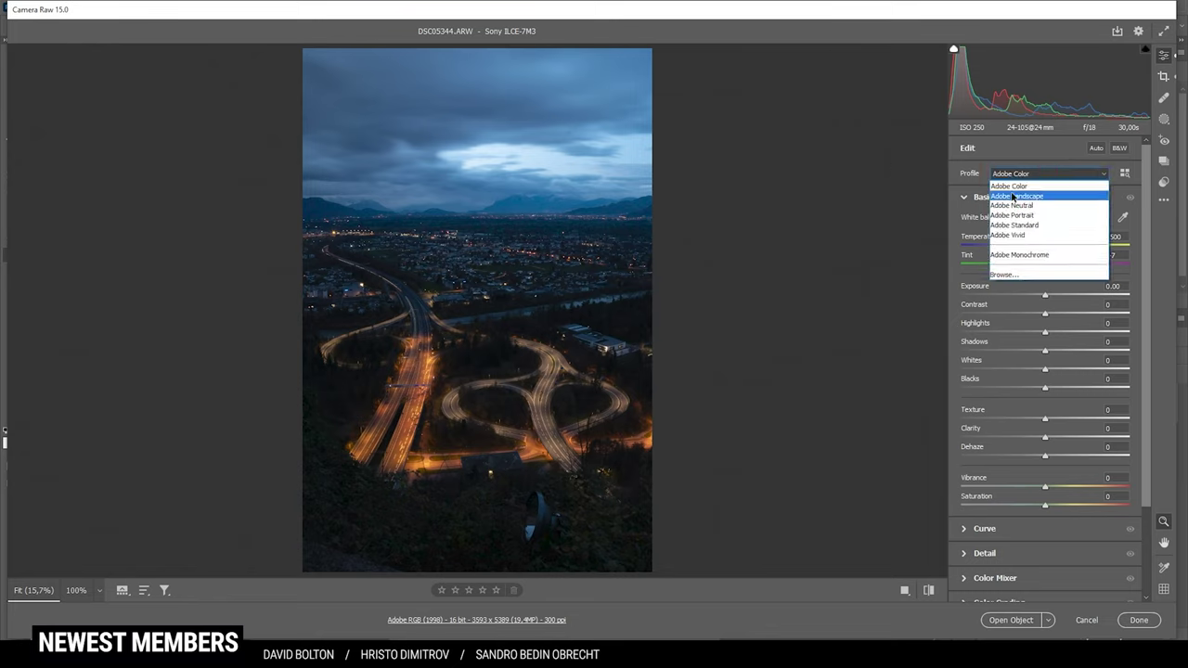
{"action": "left_click", "coordinate": [1012, 195]}
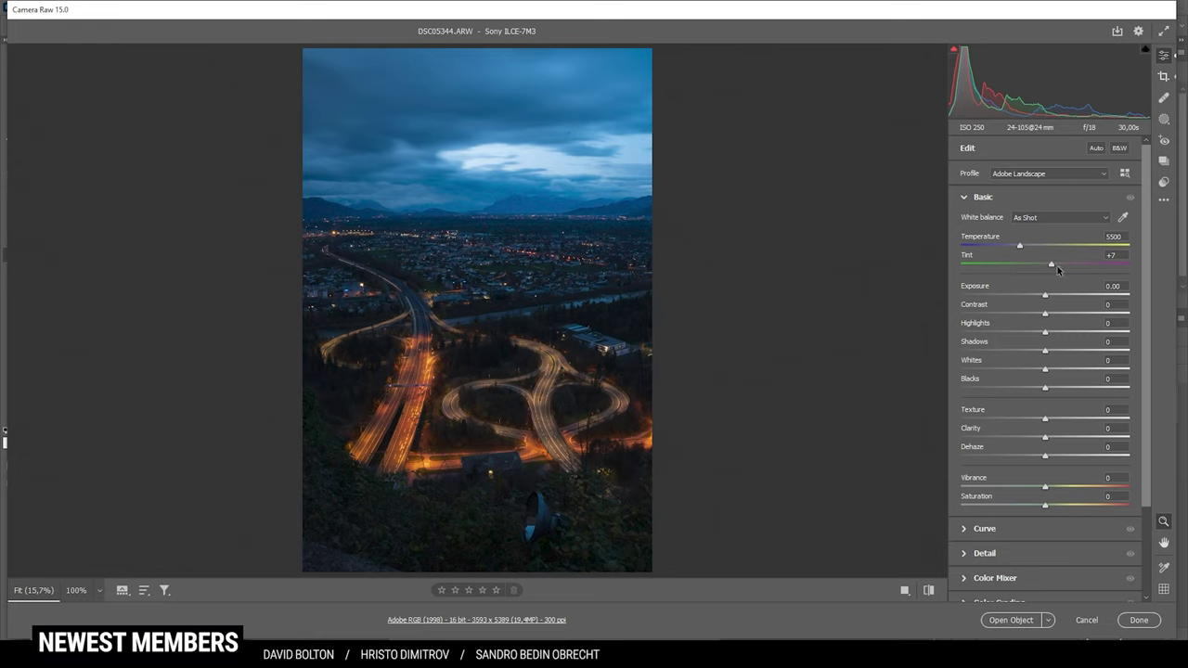
{"action": "left_click_drag", "start_coordinate": [1023, 245], "coordinate": [1046, 246]}
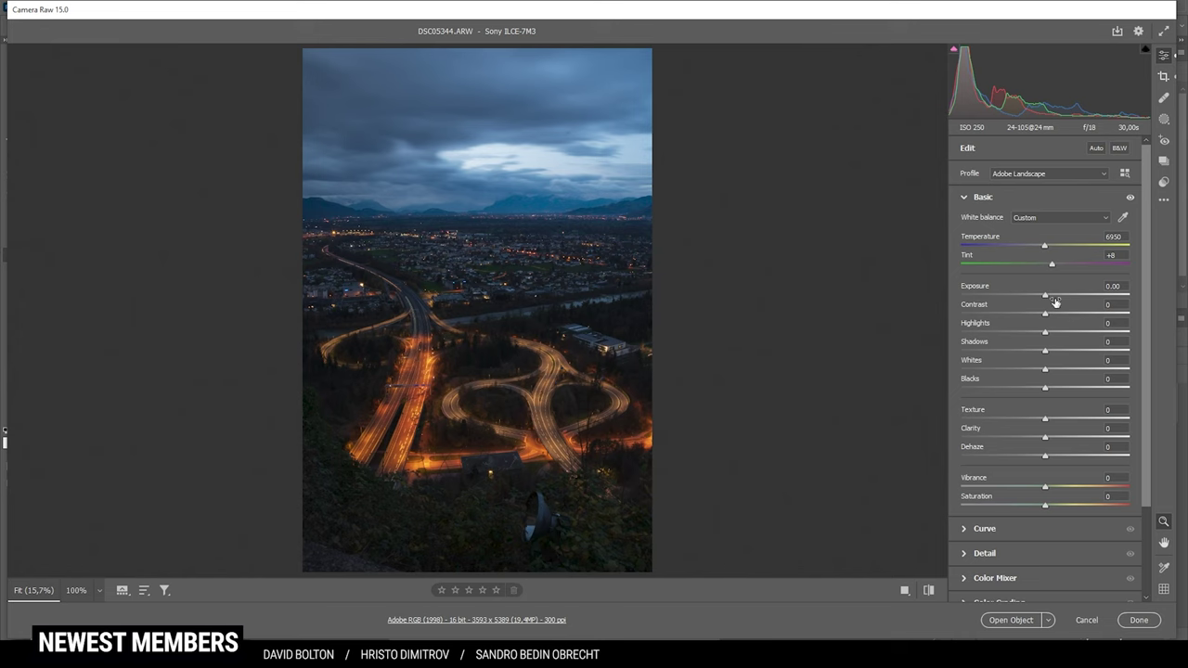
- Set the global Exposure to +1.05, Highlights to -29, Shadows to -21, Texture to +4 and Vibrance to +10
{"action": "left_click_drag", "start_coordinate": [1044, 297], "coordinate": [1063, 298]}
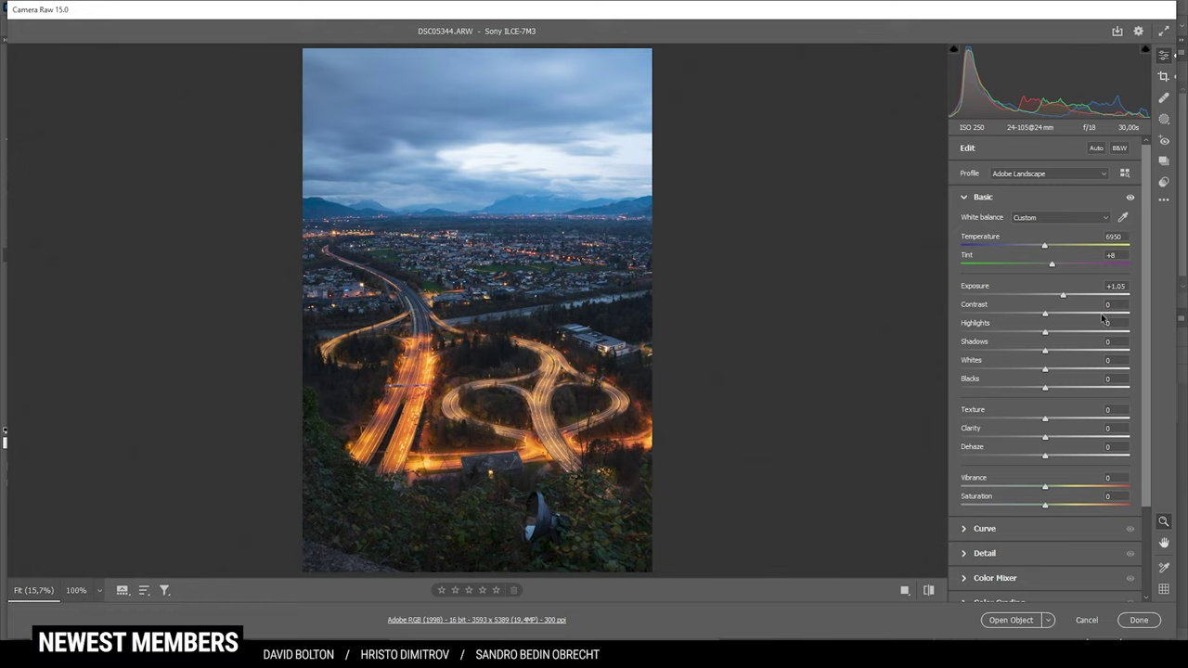
{"action": "left_click_drag", "start_coordinate": [1045, 332], "coordinate": [1020, 338]}
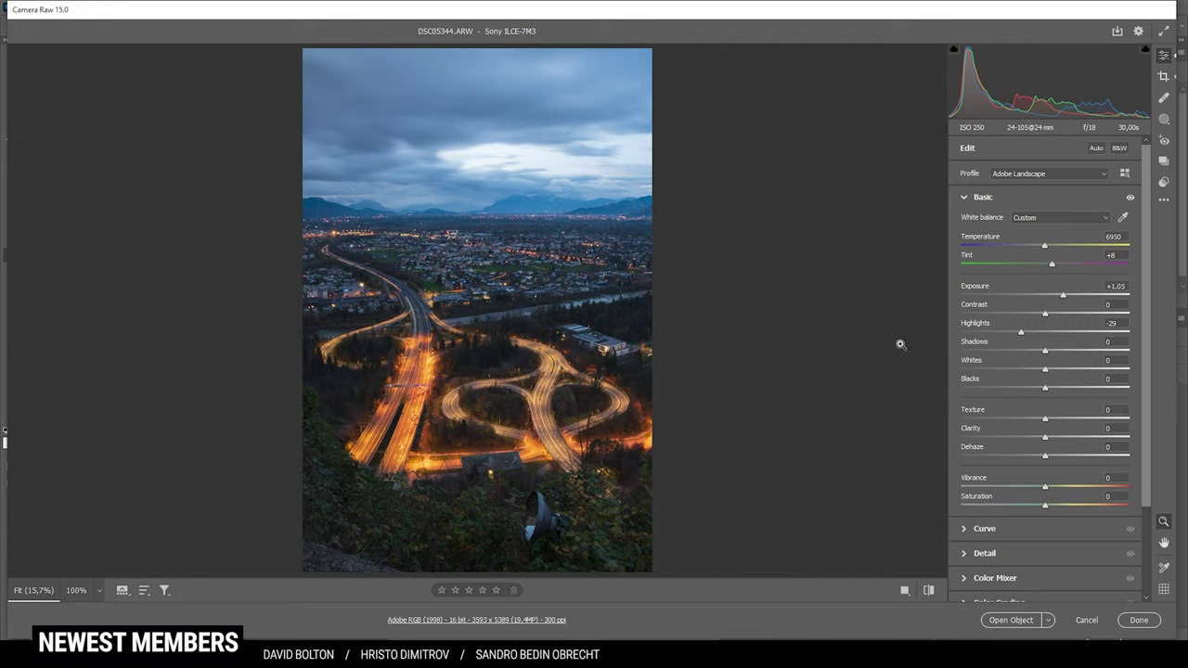
{"action": "left_click_drag", "start_coordinate": [1046, 351], "coordinate": [1025, 354]}
{"action": "key", "text": "alt"}
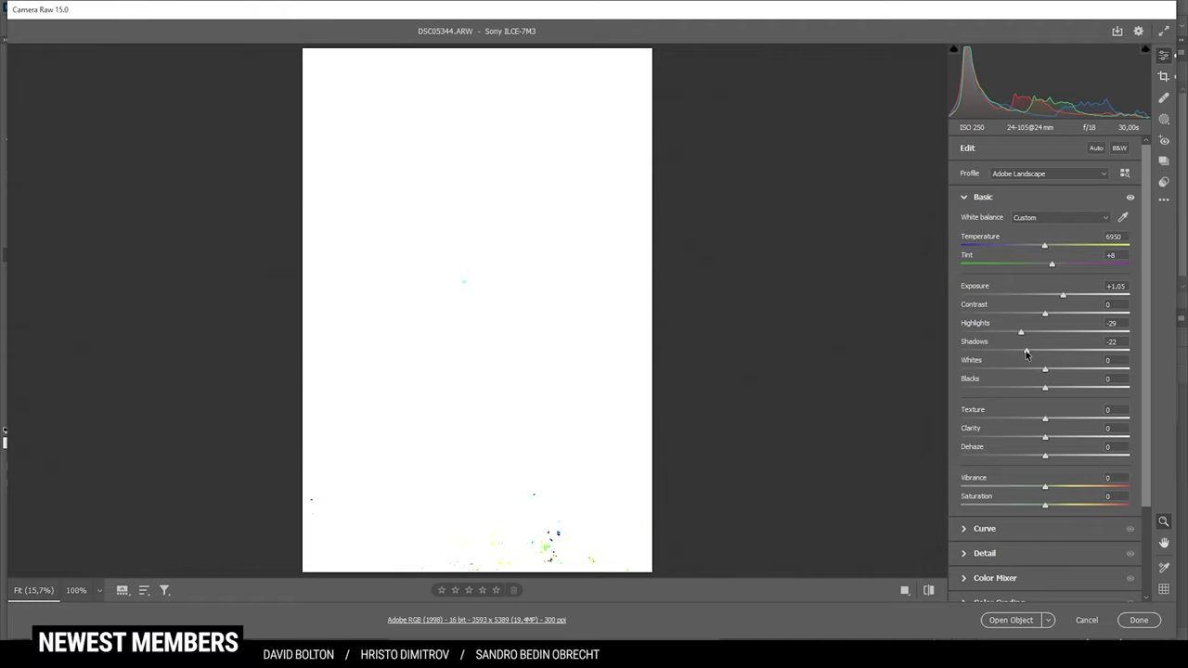
{"action": "left_click_drag", "start_coordinate": [1026, 354], "coordinate": [1027, 354]}
{"action": "left_click_drag", "start_coordinate": [1027, 354], "coordinate": [1027, 355]}
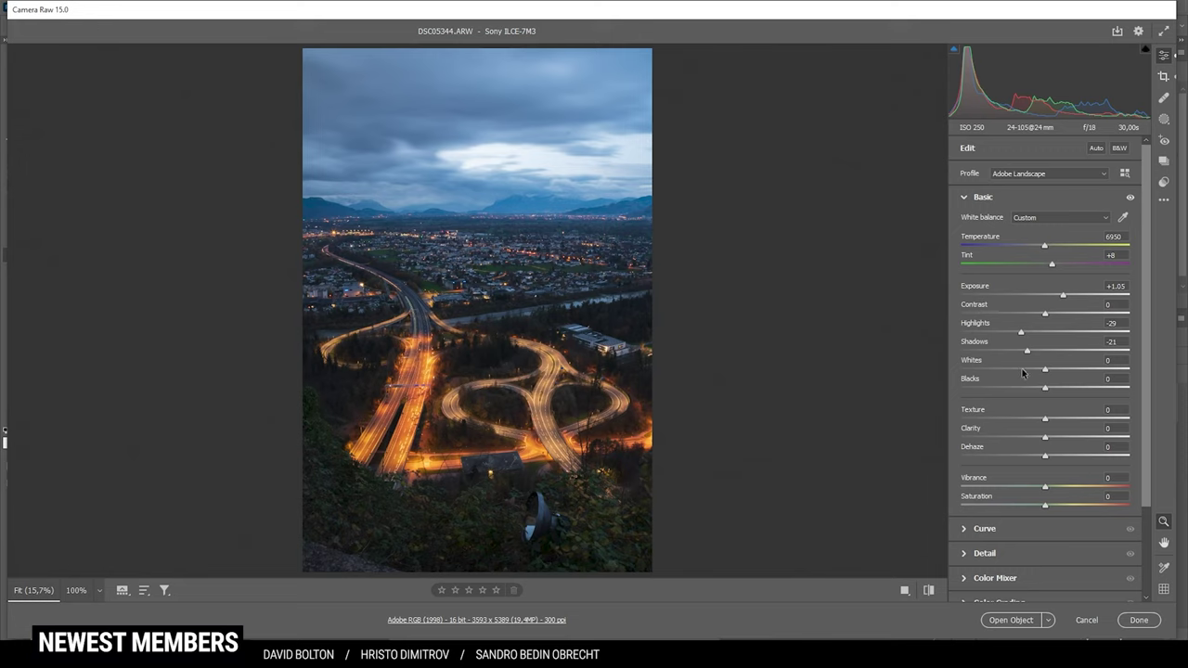
{"action": "left_click_drag", "start_coordinate": [1047, 419], "coordinate": [1049, 420]}
{"action": "left_click_drag", "start_coordinate": [1039, 492], "coordinate": [1054, 493]}
- Compare the edited photo with its default settings by toggling between them several times
{"action": "left_click", "coordinate": [929, 591]}
{"action": "left_click", "coordinate": [930, 591]}
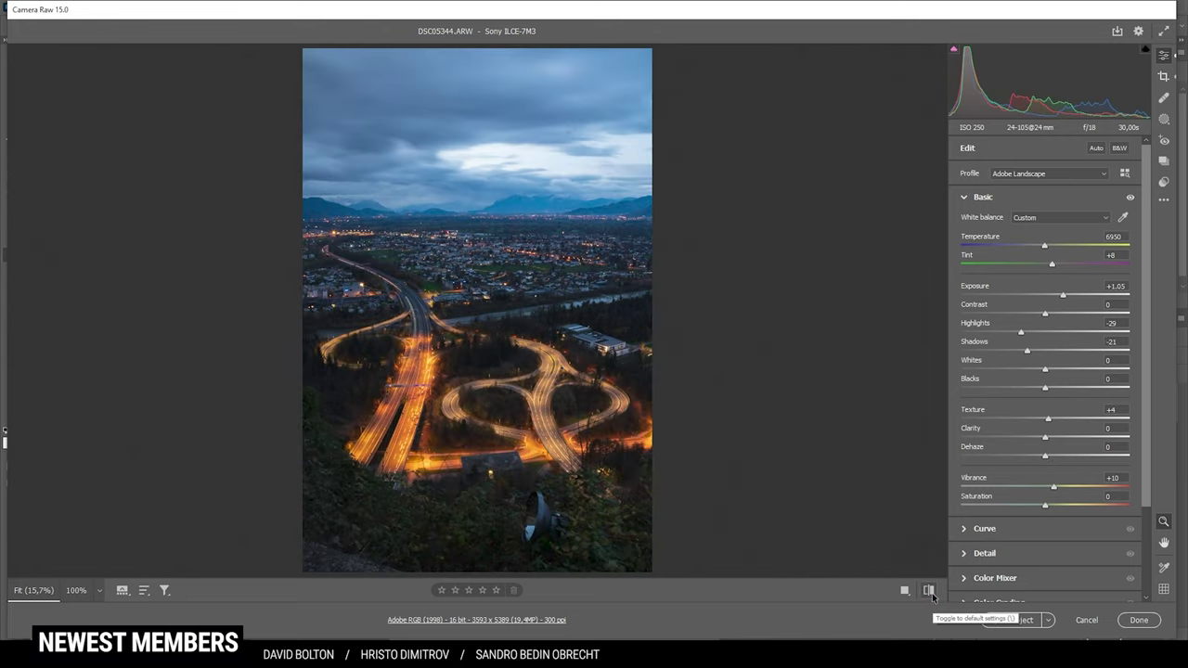
{"action": "left_click", "coordinate": [929, 591]}
{"action": "left_click", "coordinate": [929, 591]}
{"action": "left_click", "coordinate": [929, 591]}
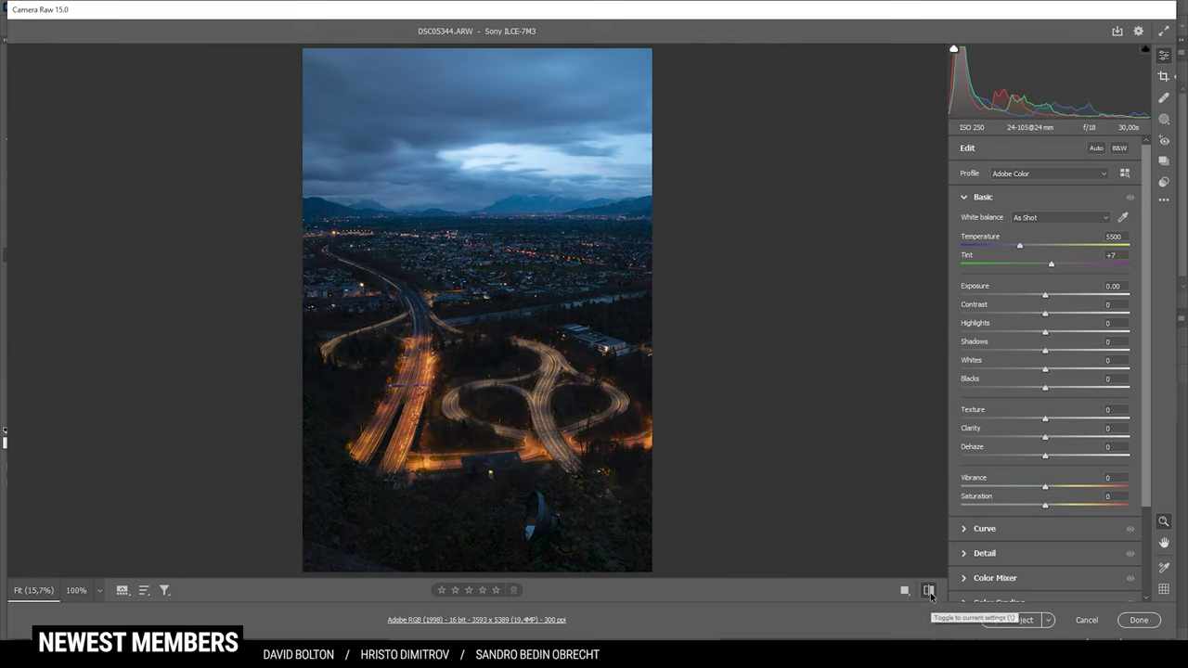
{"action": "left_click", "coordinate": [929, 592]}
{"action": "left_click", "coordinate": [929, 591]}
{"action": "left_click", "coordinate": [929, 592]}
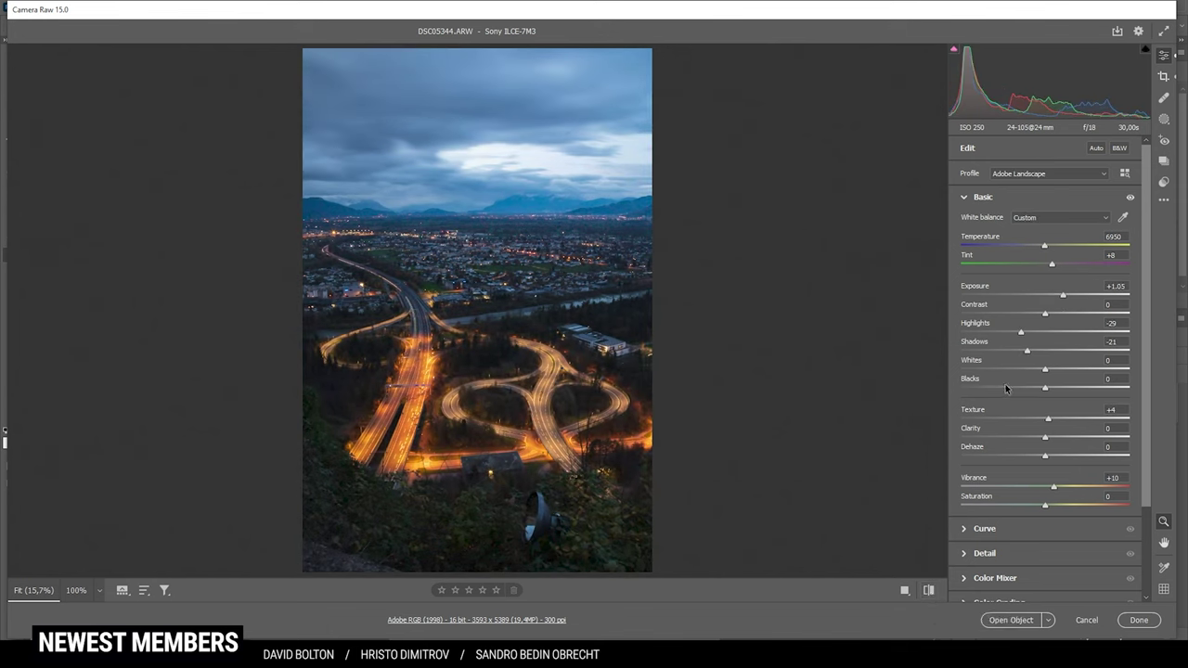
- Add a linear gradient mask over the sky, fading out just below the horizon, and set its Exposure to -0.45
{"action": "left_click", "coordinate": [1164, 119]}
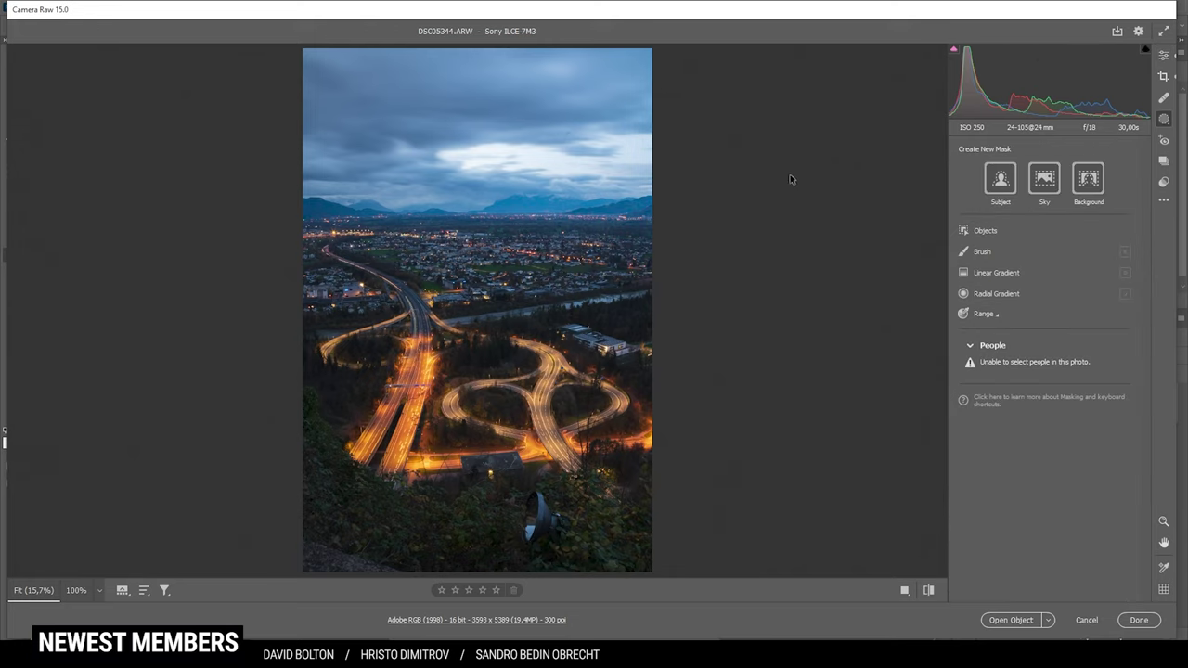
{"action": "left_click", "coordinate": [1016, 274]}
{"action": "left_click_drag", "start_coordinate": [462, 201], "coordinate": [461, 256]}
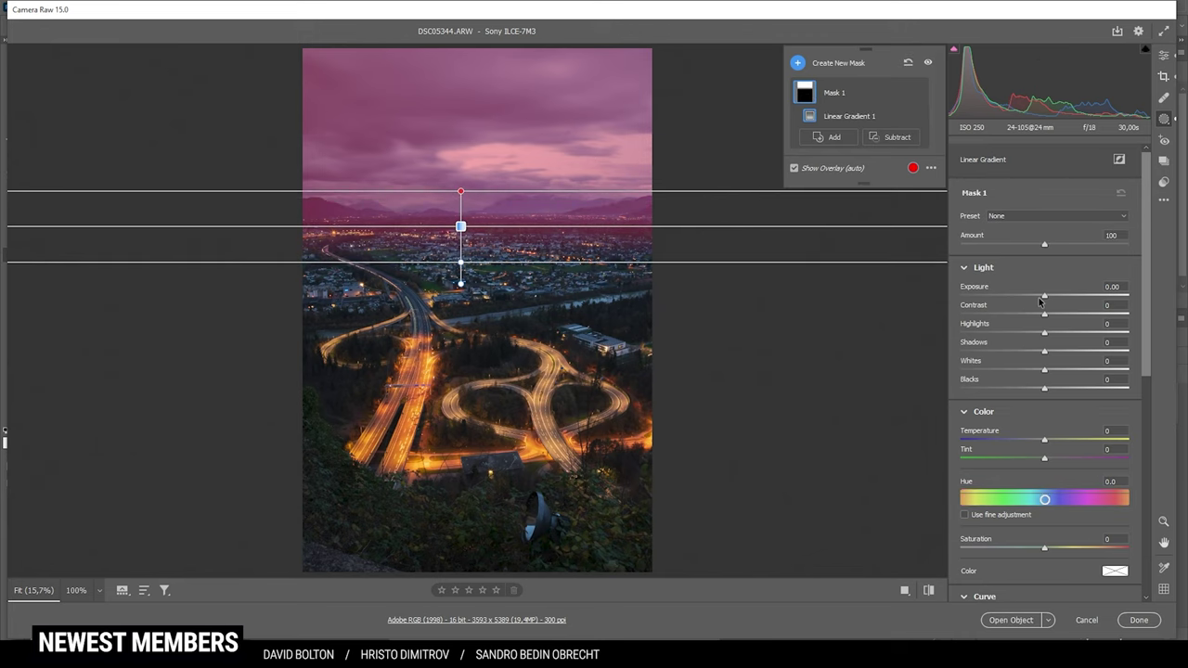
{"action": "left_click_drag", "start_coordinate": [1041, 300], "coordinate": [1033, 299]}
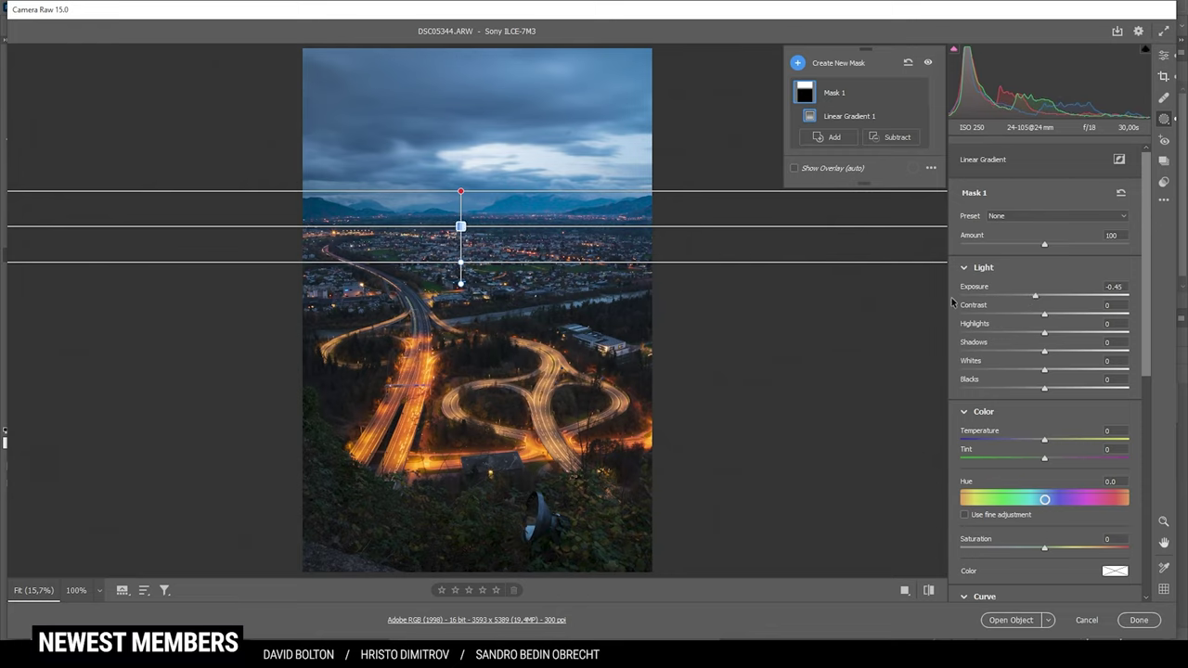
- Add a radial gradient mask and shape it into a wide, flat ellipse centred on the bright clouds above the mountains
{"action": "left_click", "coordinate": [798, 62]}
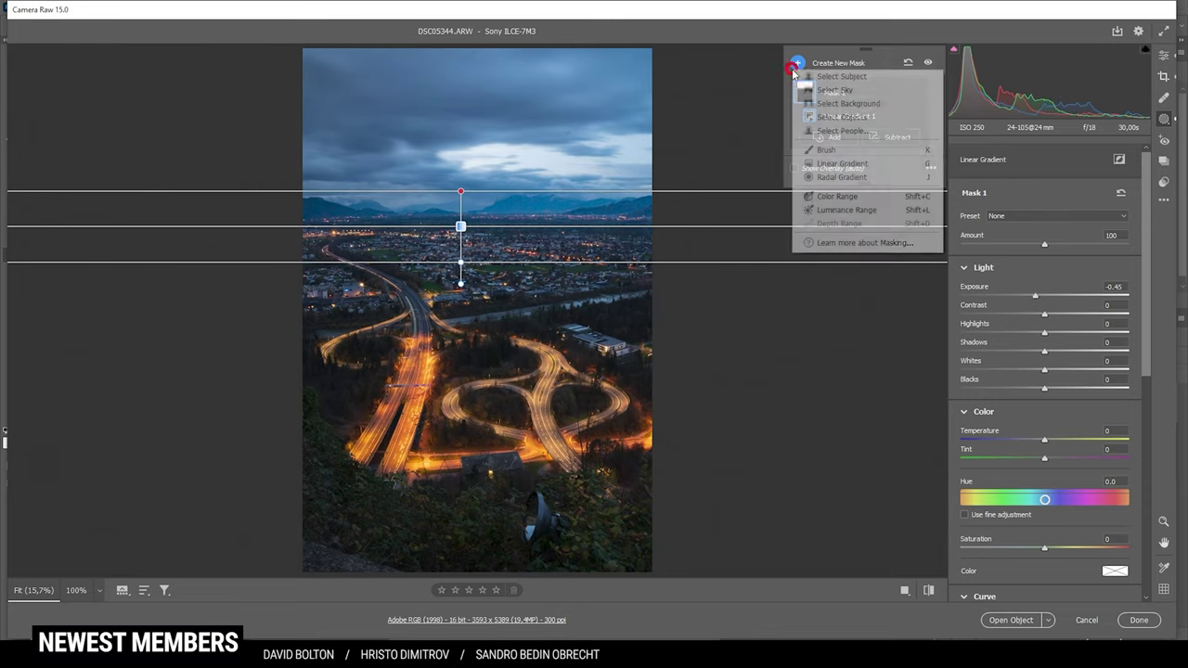
{"action": "left_click", "coordinate": [854, 180]}
{"action": "left_click_drag", "start_coordinate": [529, 160], "coordinate": [660, 196]}
{"action": "left_click_drag", "start_coordinate": [501, 160], "coordinate": [558, 166]}
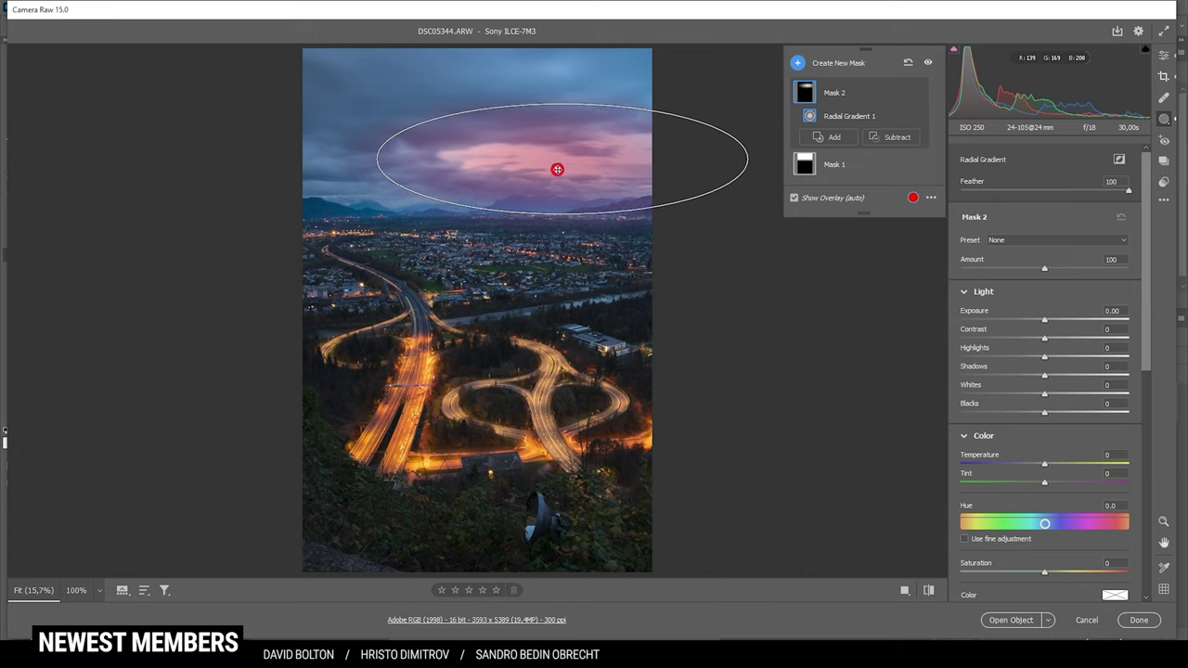
{"action": "left_click_drag", "start_coordinate": [562, 99], "coordinate": [564, 111]}
{"action": "left_click_drag", "start_coordinate": [373, 160], "coordinate": [400, 159]}
{"action": "left_click_drag", "start_coordinate": [562, 159], "coordinate": [547, 153]}
{"action": "left_click_drag", "start_coordinate": [713, 155], "coordinate": [733, 153]}
{"action": "left_click", "coordinate": [604, 157]}
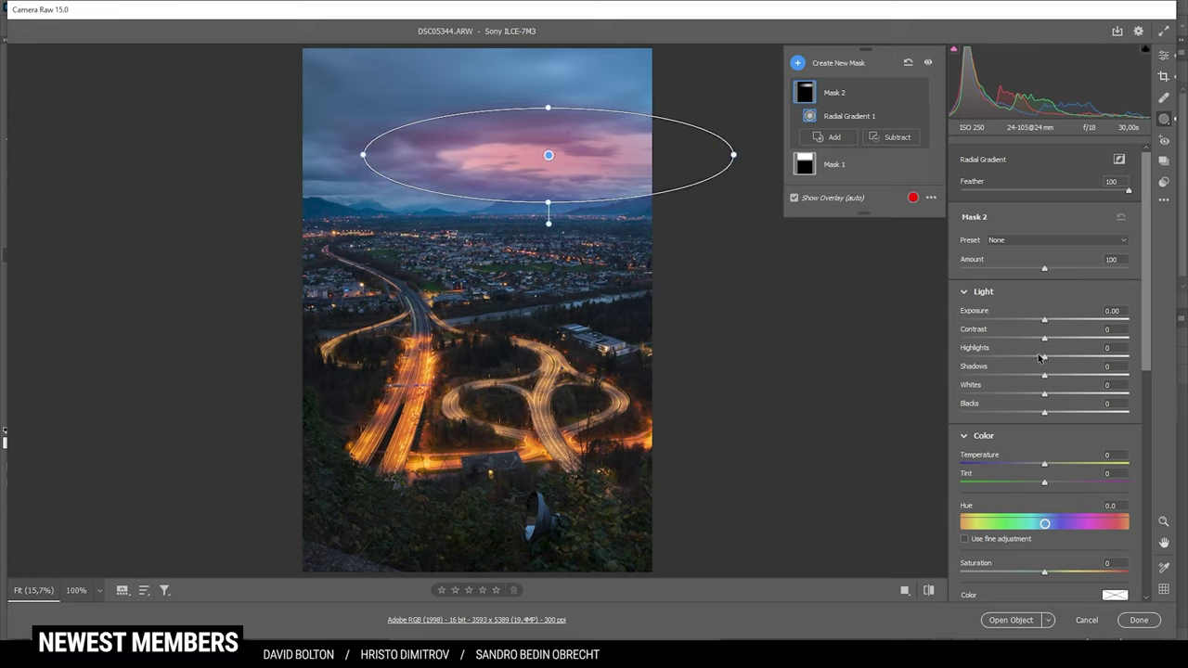
- Set the cloud mask's Highlights to -56 and Blacks to +27, and shift its Temperature towards yellow
{"action": "left_click_drag", "start_coordinate": [1045, 356], "coordinate": [998, 358]}
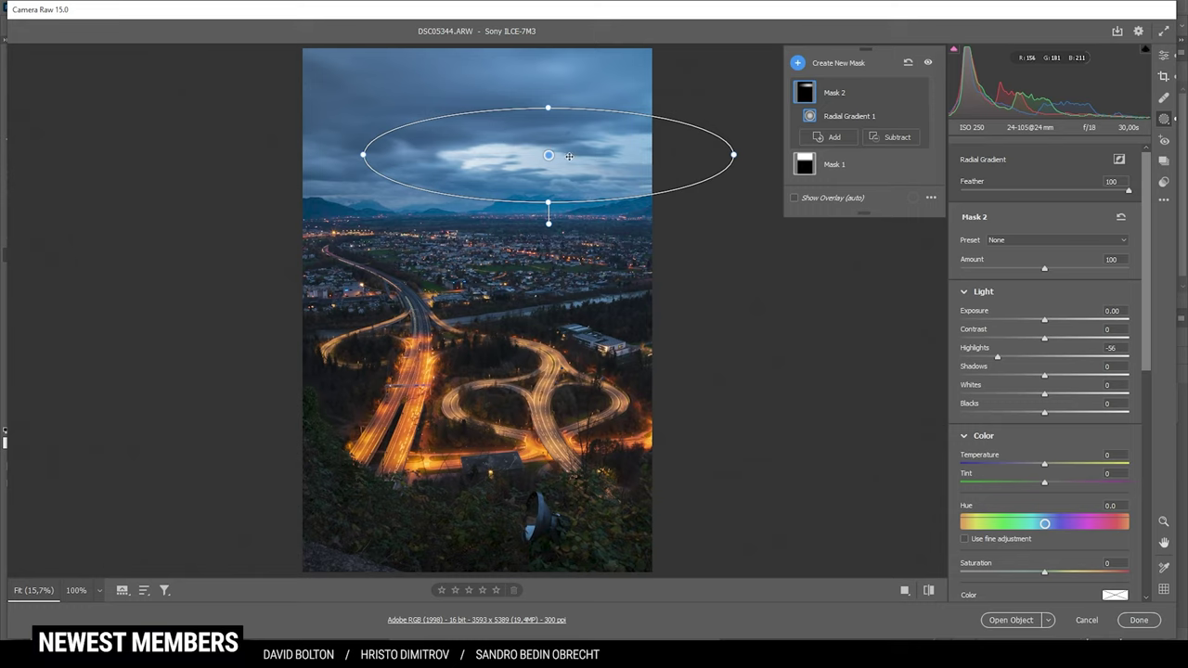
{"action": "left_click_drag", "start_coordinate": [1042, 417], "coordinate": [1068, 420]}
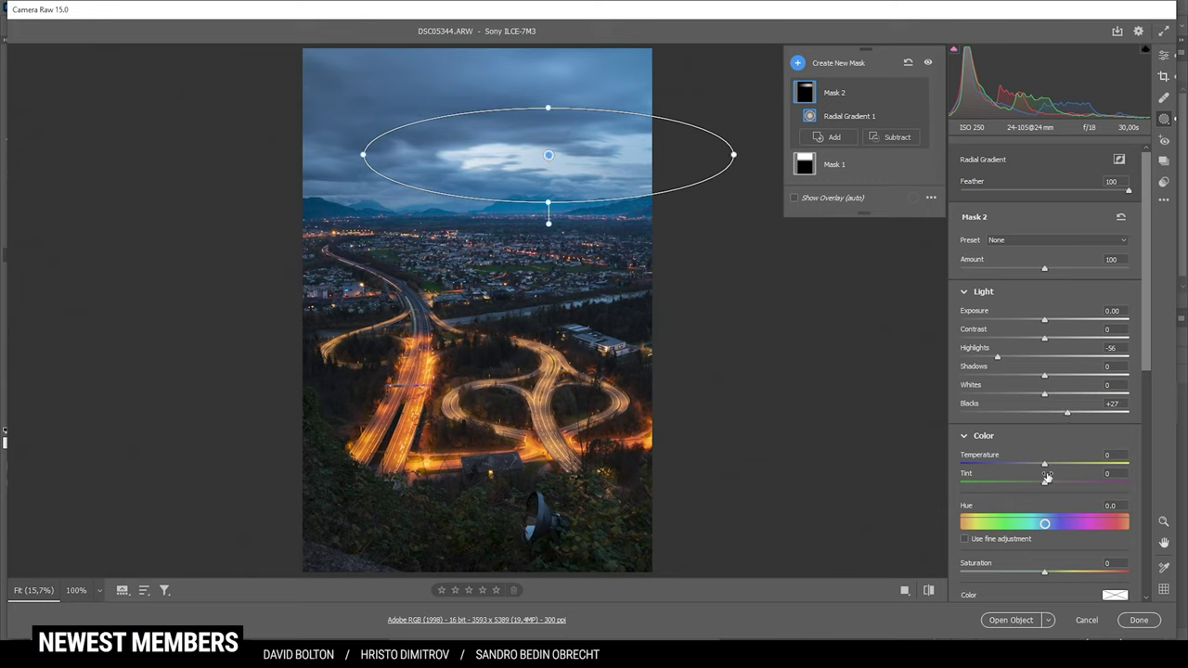
{"action": "left_click_drag", "start_coordinate": [1045, 464], "coordinate": [1059, 464]}
{"action": "left_click_drag", "start_coordinate": [1060, 467], "coordinate": [1064, 467]}
{"action": "left_click_drag", "start_coordinate": [1068, 464], "coordinate": [1069, 463]}
- Soften the bright clouds by setting the radial mask's Clarity to -12 and Dehaze to -34
{"action": "scroll", "coordinate": [999, 438], "scroll_direction": "down", "scroll_amount": 2}
{"action": "scroll", "coordinate": [997, 436], "scroll_direction": "down", "scroll_amount": 8}
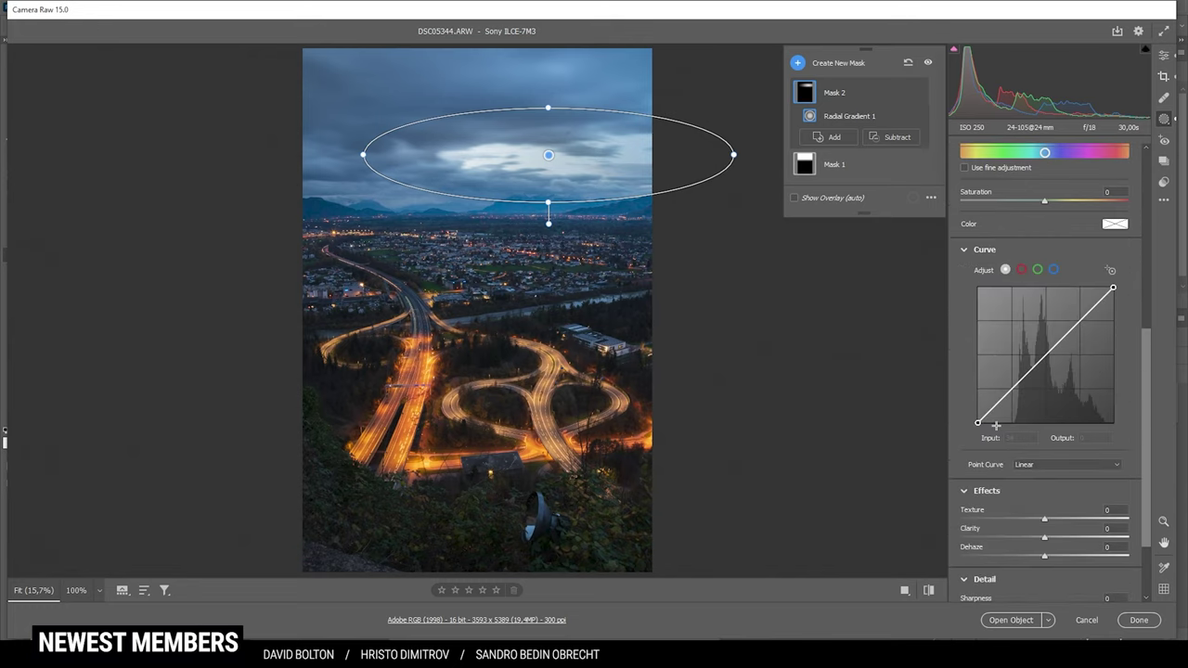
{"action": "left_click_drag", "start_coordinate": [1045, 537], "coordinate": [1036, 539]}
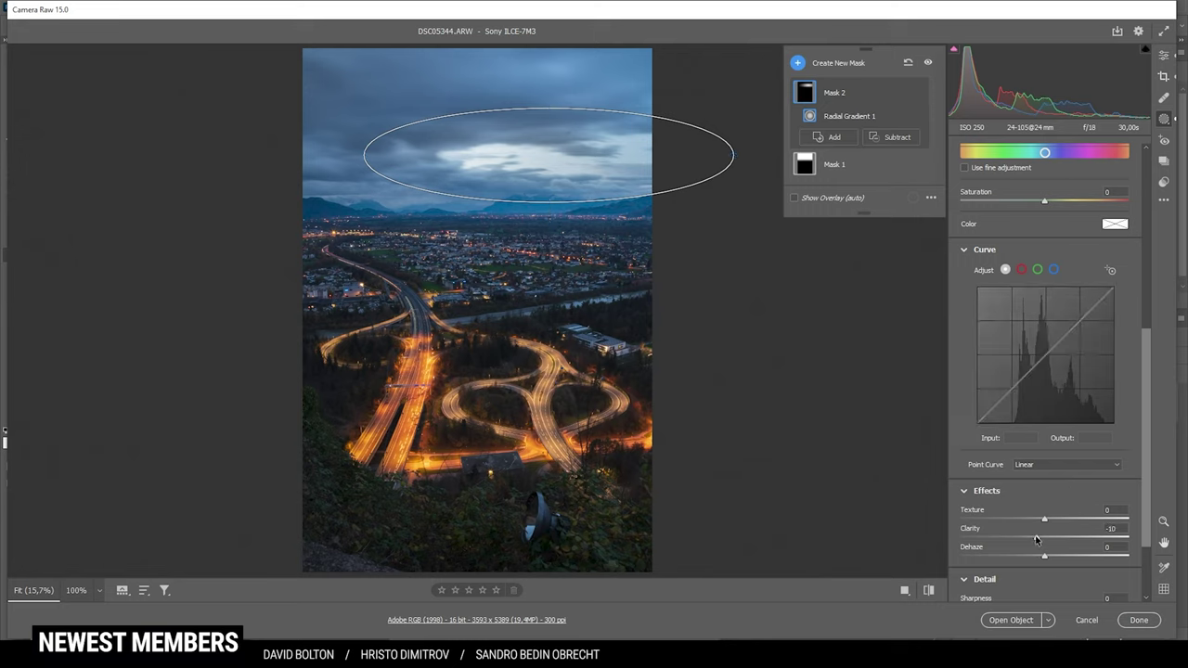
{"action": "mouse_move", "coordinate": [1034, 539]}
{"action": "left_mouse_down"}
{"action": "mouse_move", "coordinate": [1044, 558]}
{"action": "mouse_move", "coordinate": [1033, 558]}
{"action": "left_mouse_up"}
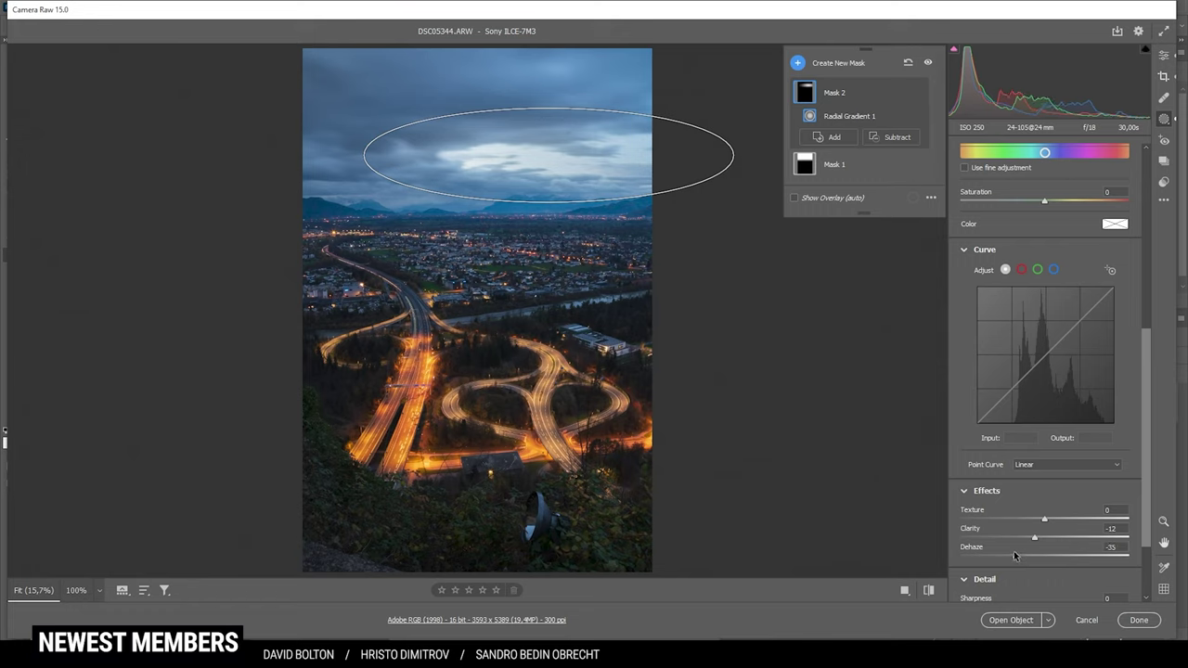
{"action": "left_click_drag", "start_coordinate": [1016, 555], "coordinate": [1016, 555]}
- Add a linear gradient mask from the photo's top edge down to the bright clouds, with Exposure -0.45 and Clarity +69
{"action": "left_click", "coordinate": [798, 62]}
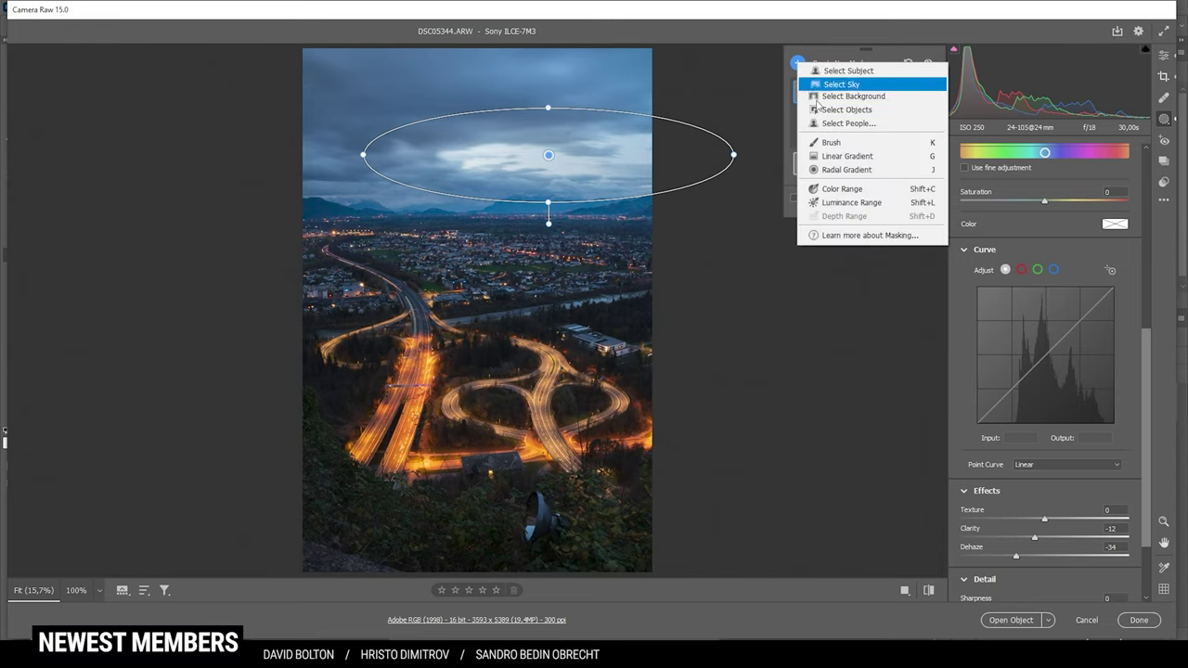
{"action": "left_click", "coordinate": [850, 160]}
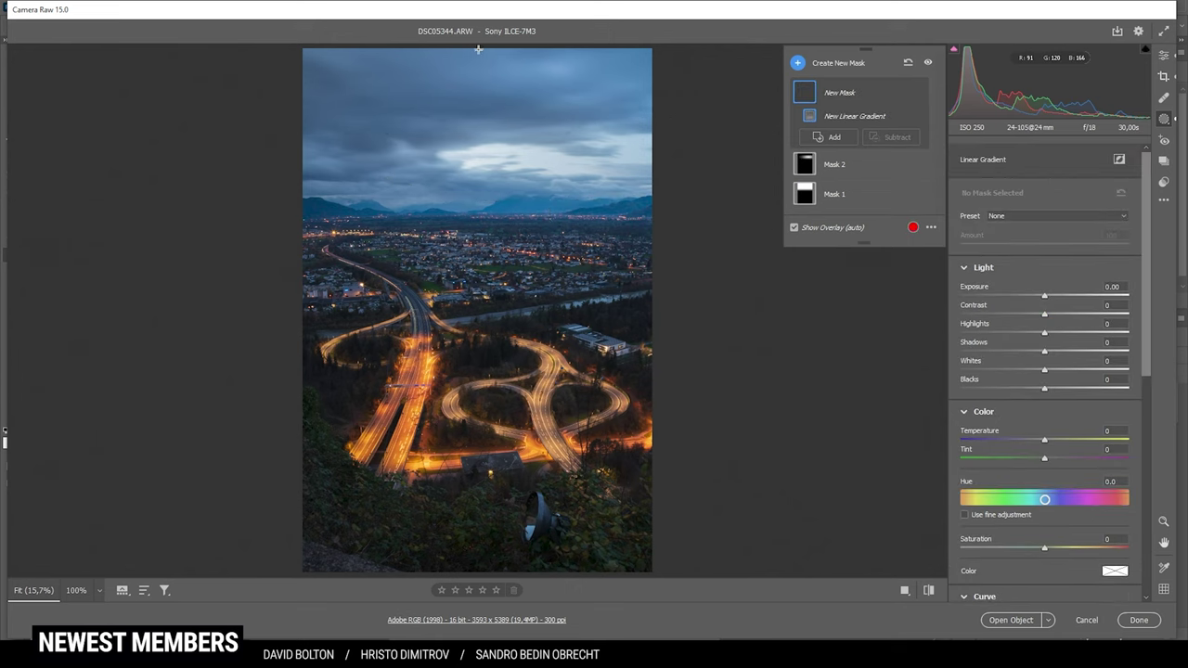
{"action": "left_click_drag", "start_coordinate": [479, 48], "coordinate": [473, 154]}
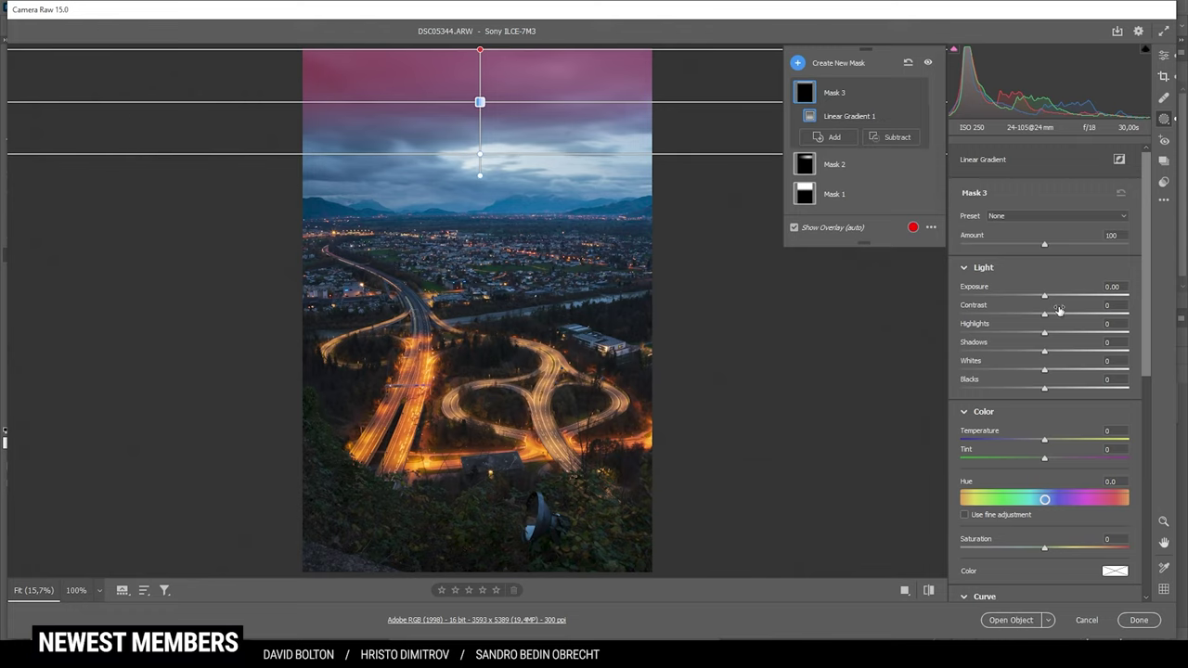
{"action": "left_click_drag", "start_coordinate": [1045, 297], "coordinate": [1034, 301]}
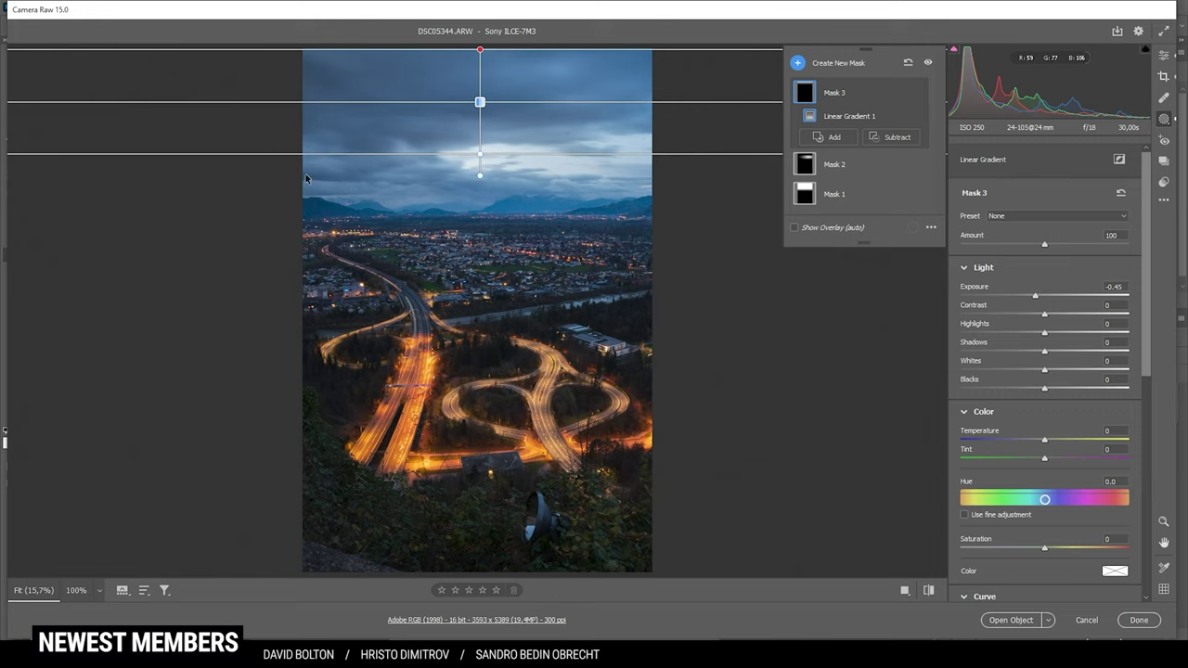
{"action": "scroll", "coordinate": [1082, 492], "scroll_direction": "down", "scroll_amount": 5}
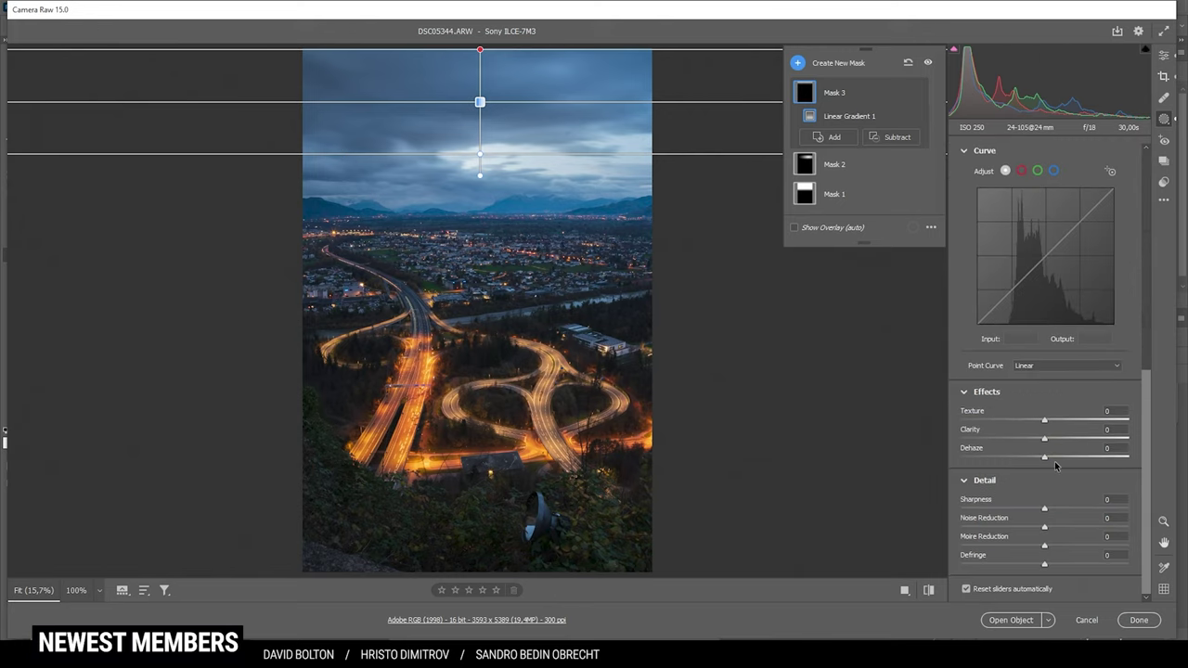
{"action": "left_click_drag", "start_coordinate": [1045, 439], "coordinate": [1107, 447]}
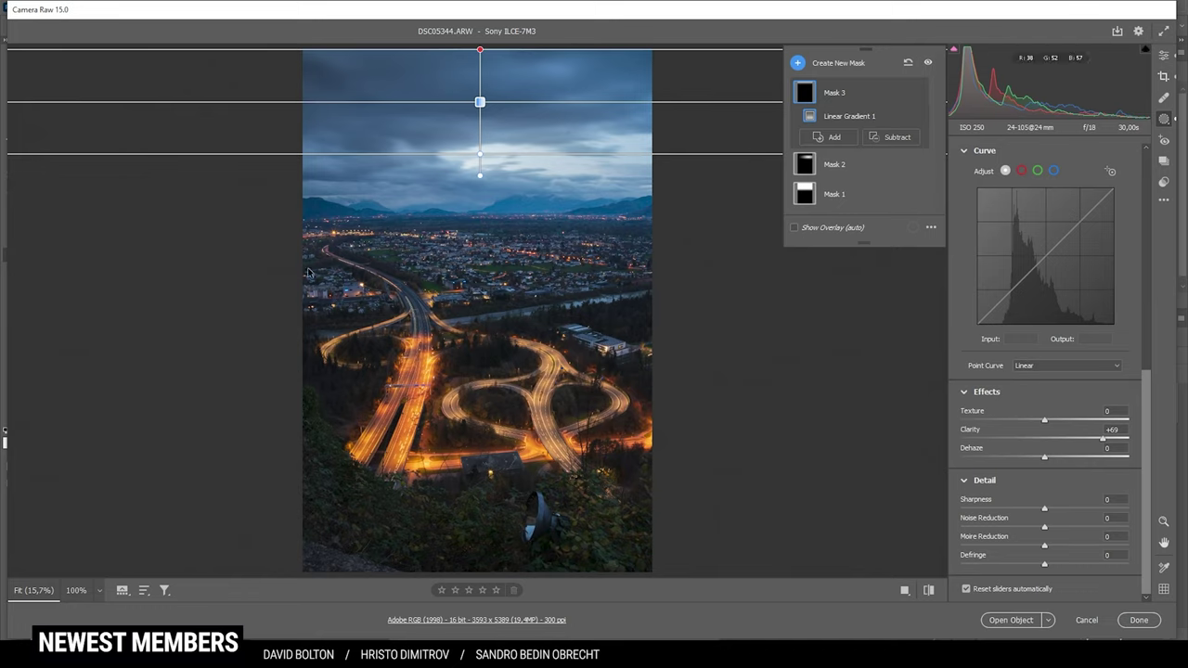
- Add a radial gradient mask as a wide ellipse covering the illuminated highway and interchange loops
{"action": "left_click", "coordinate": [798, 63]}
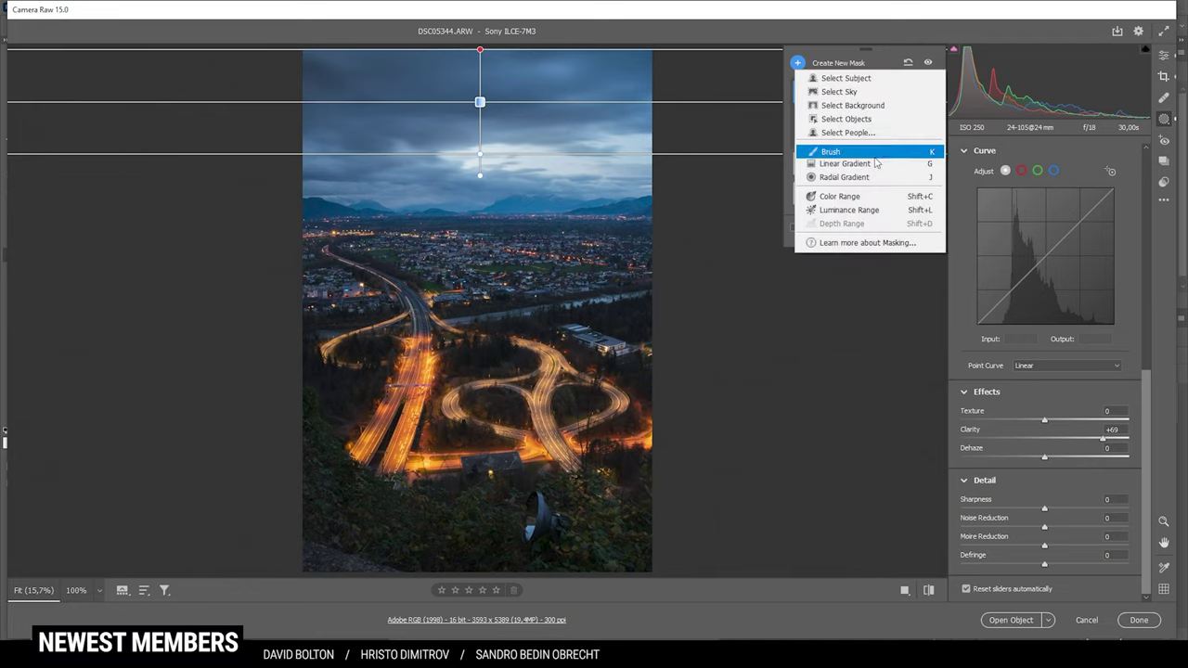
{"action": "left_click", "coordinate": [859, 179]}
{"action": "left_click_drag", "start_coordinate": [459, 378], "coordinate": [599, 474]}
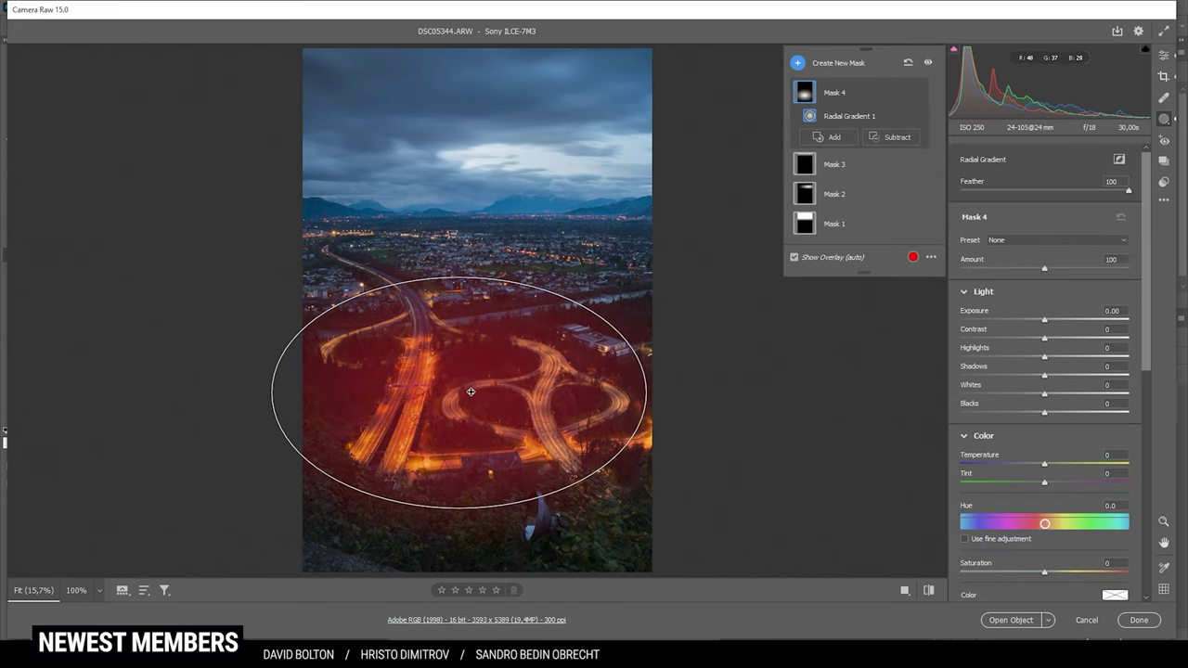
{"action": "left_click_drag", "start_coordinate": [648, 394], "coordinate": [684, 398]}
{"action": "left_click_drag", "start_coordinate": [473, 388], "coordinate": [484, 390]}
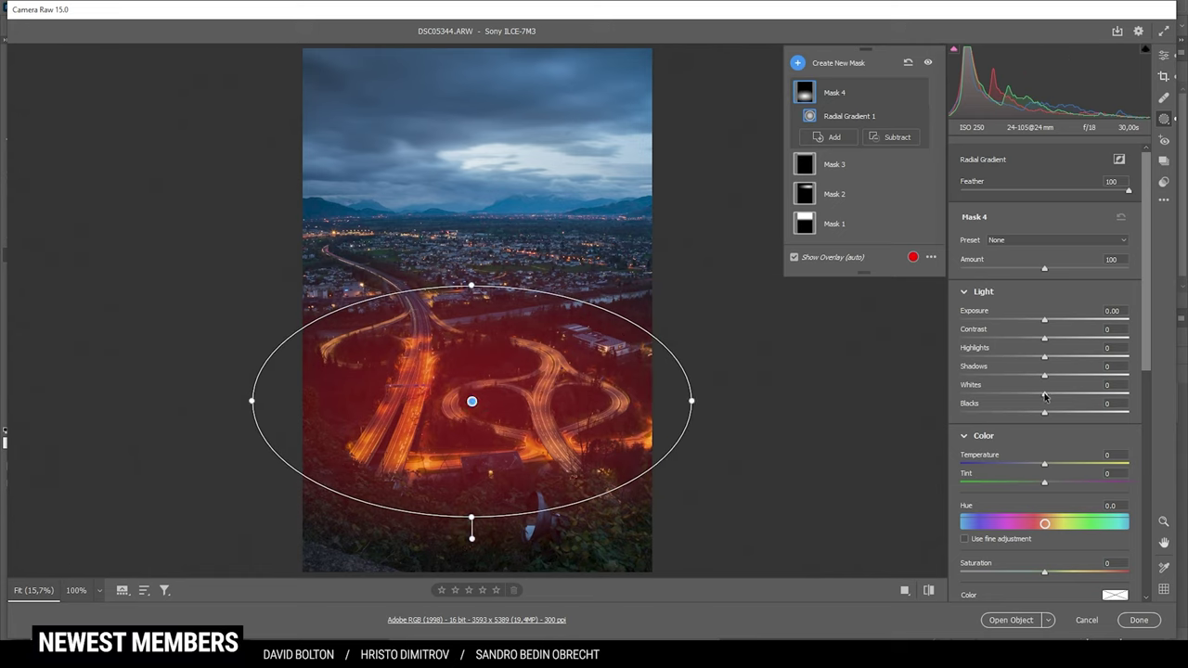
- Set the highway mask's Whites to +80 and Clarity to +41
{"action": "left_click_drag", "start_coordinate": [1045, 398], "coordinate": [1115, 403]}
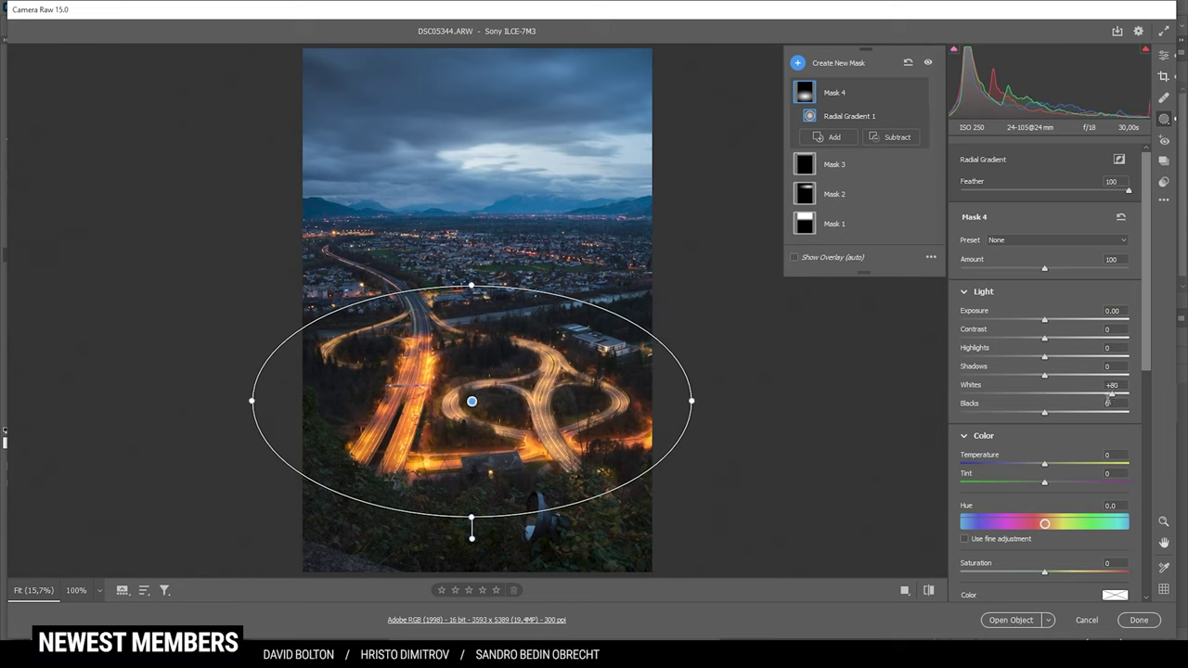
{"action": "scroll", "coordinate": [1057, 423], "scroll_direction": "down", "scroll_amount": 5}
{"action": "left_click_drag", "start_coordinate": [1044, 538], "coordinate": [1082, 542]}
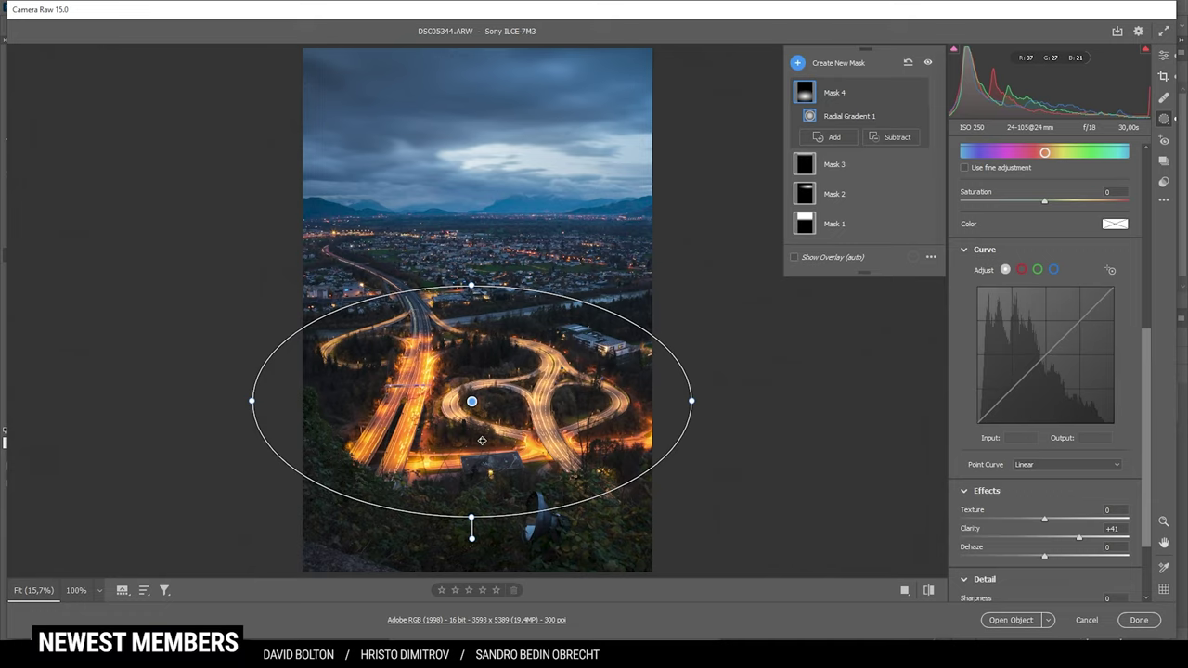
- Start a new linear gradient mask
{"action": "left_click", "coordinate": [800, 63]}
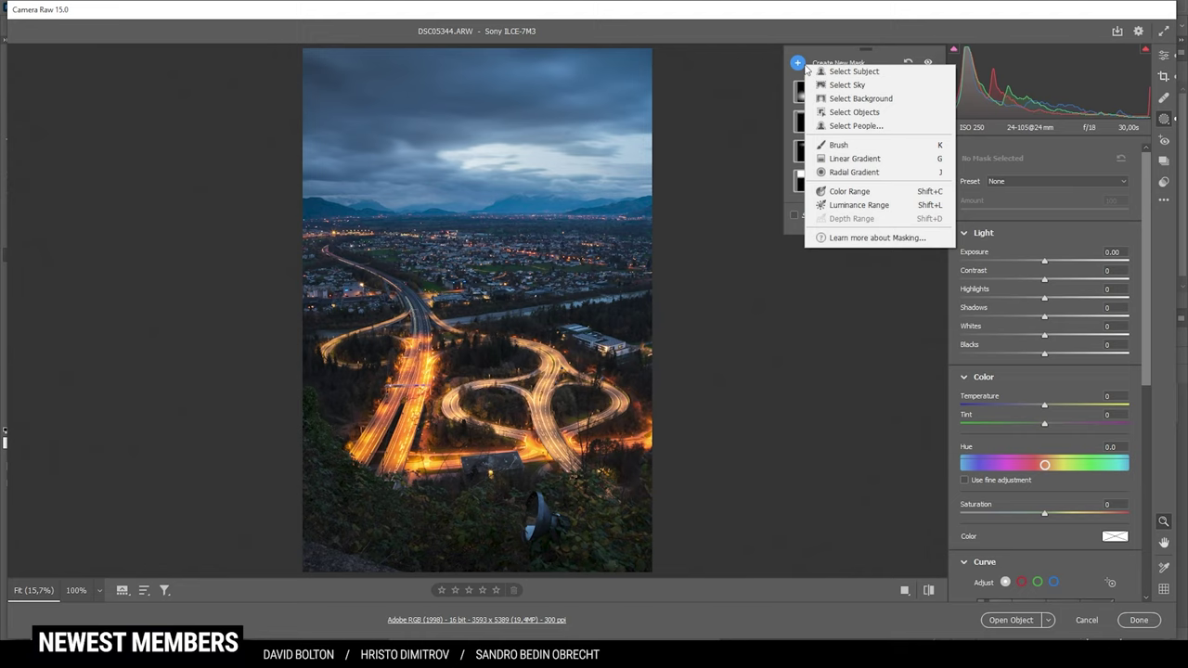
{"action": "left_click", "coordinate": [854, 159]}
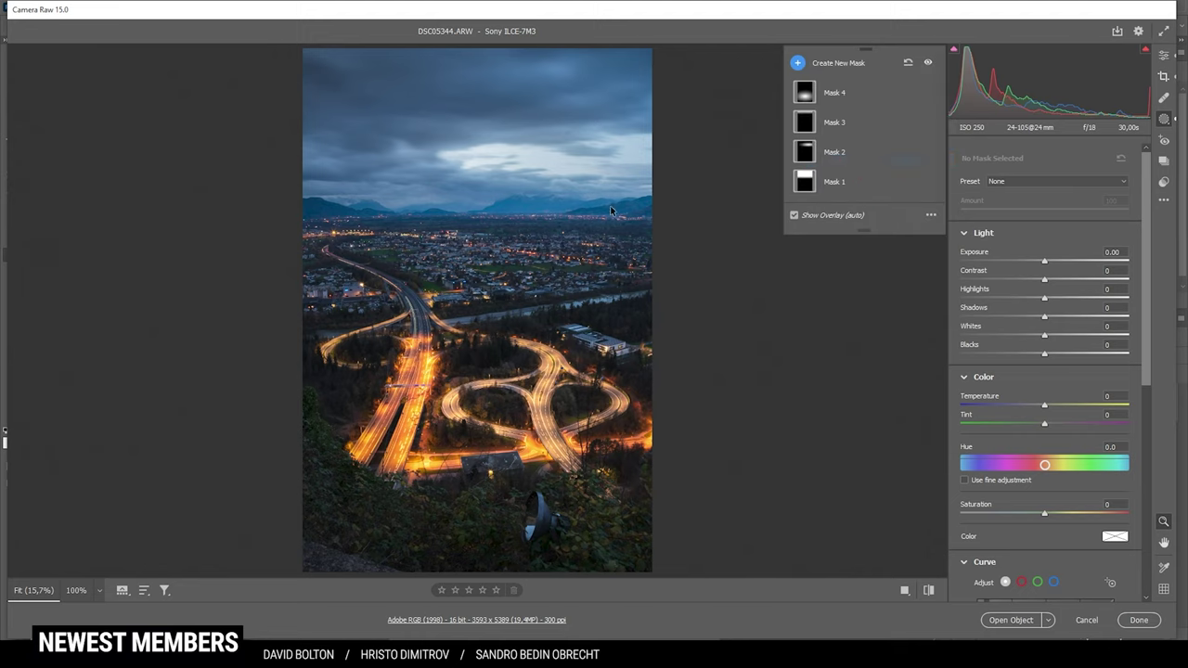